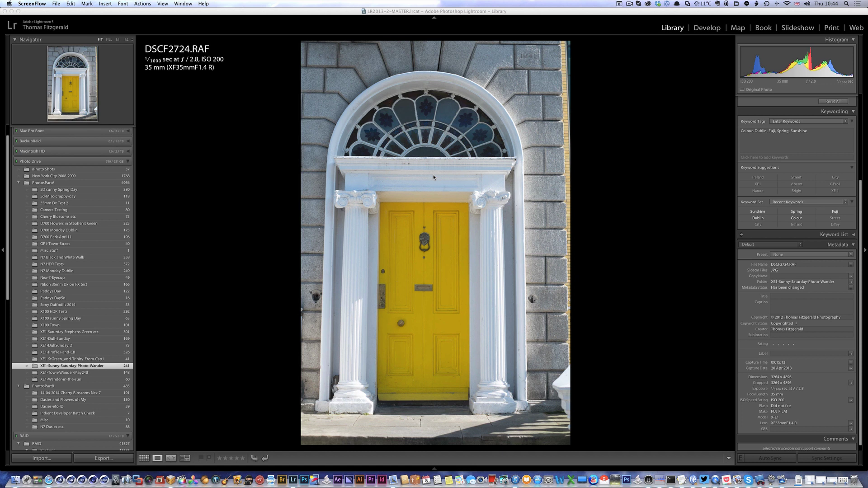
# Step: Open Lightroom's Preferences and center the window on screen
pyautogui.click(63, 37)
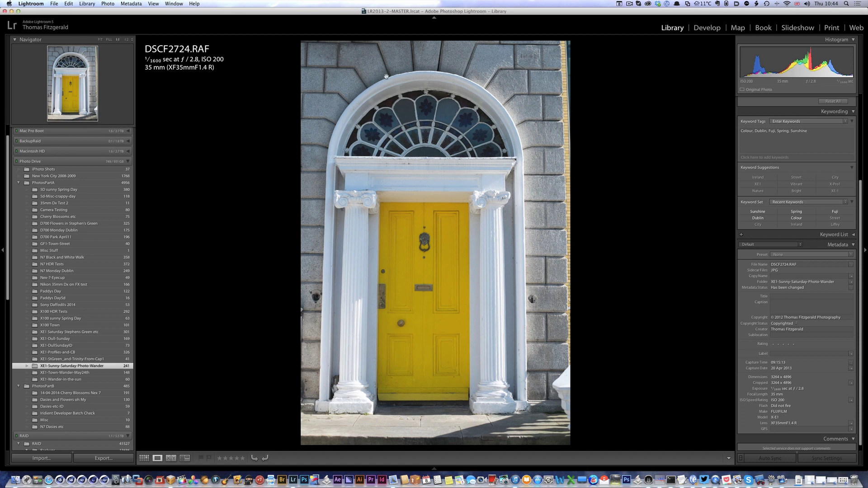
pyautogui.press('z')
pyautogui.press('z')
pyautogui.click(31, 4)
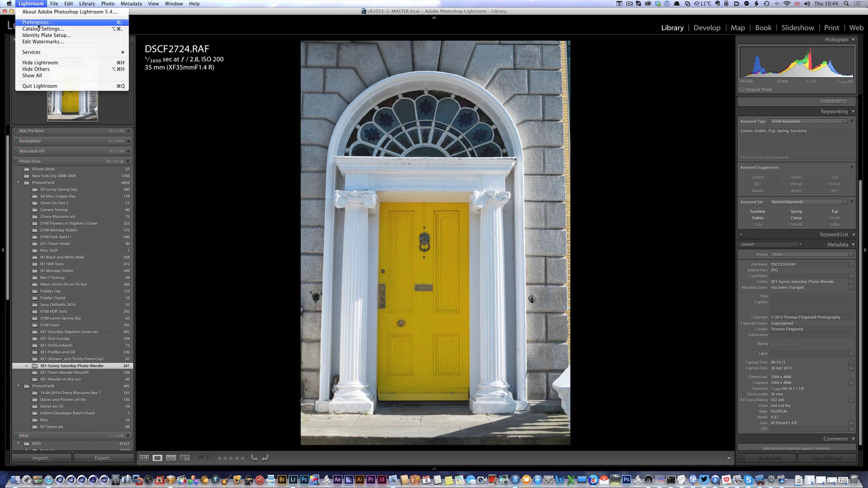
pyautogui.click(233, 121)
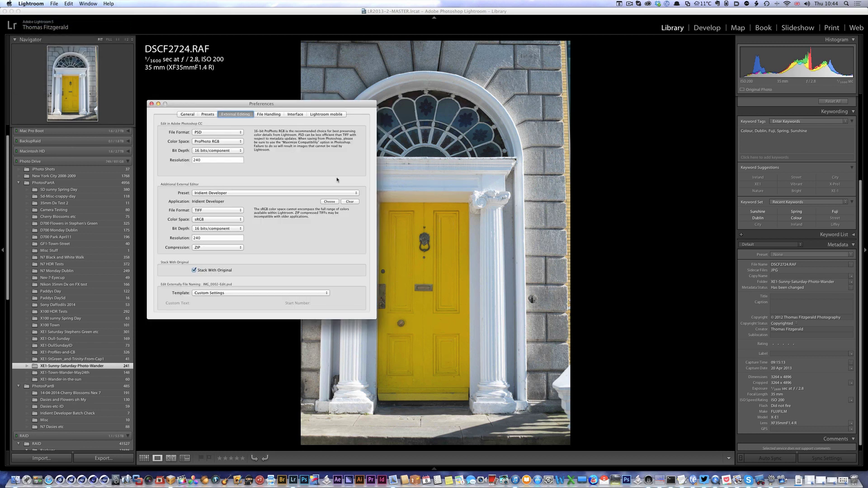
pyautogui.moveTo(226, 105); pyautogui.dragTo(378, 62)
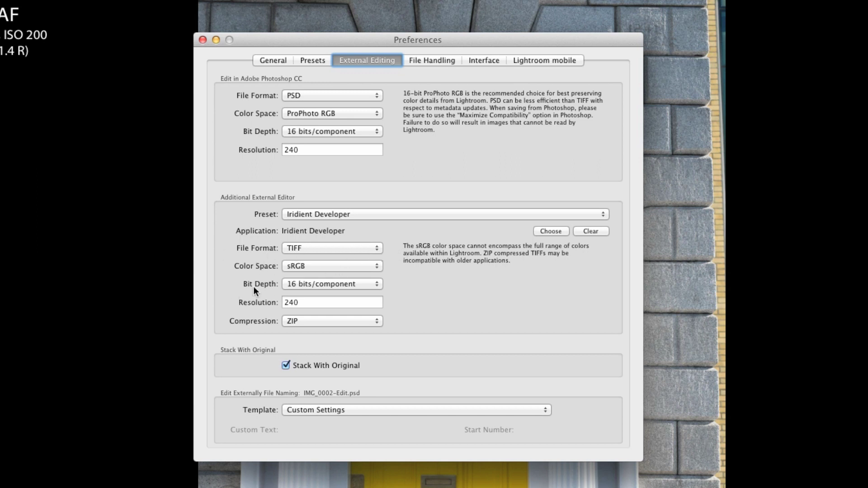
# Step: Set the external editor to AdobeRGB (1998) with ZIP compression and update the 'Iridient Developer' preset
pyautogui.click(307, 265)
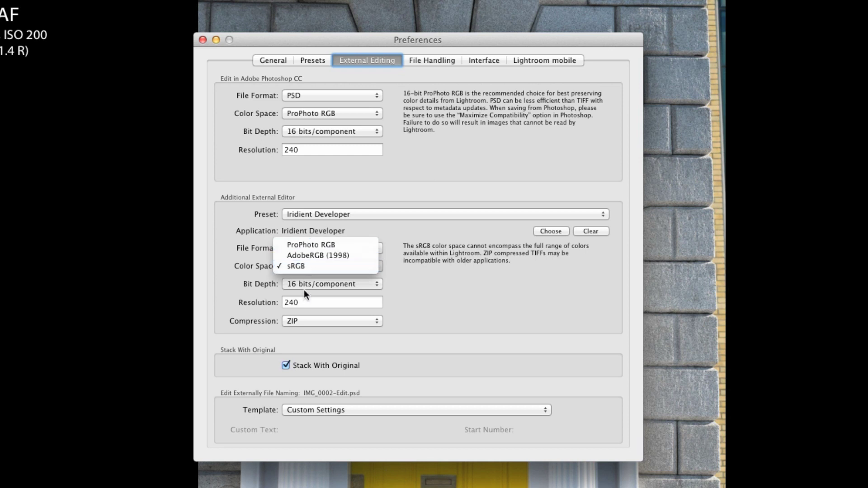
pyautogui.click(354, 255)
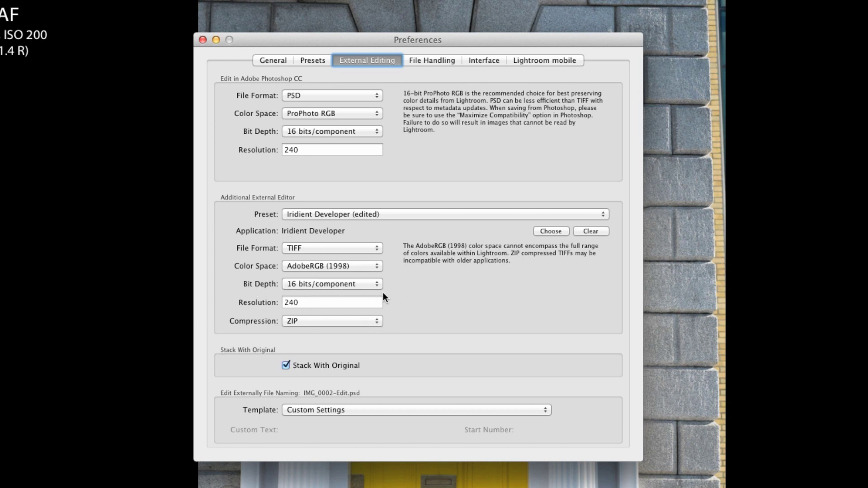
pyautogui.click(314, 322)
pyautogui.click(296, 321)
pyautogui.click(324, 213)
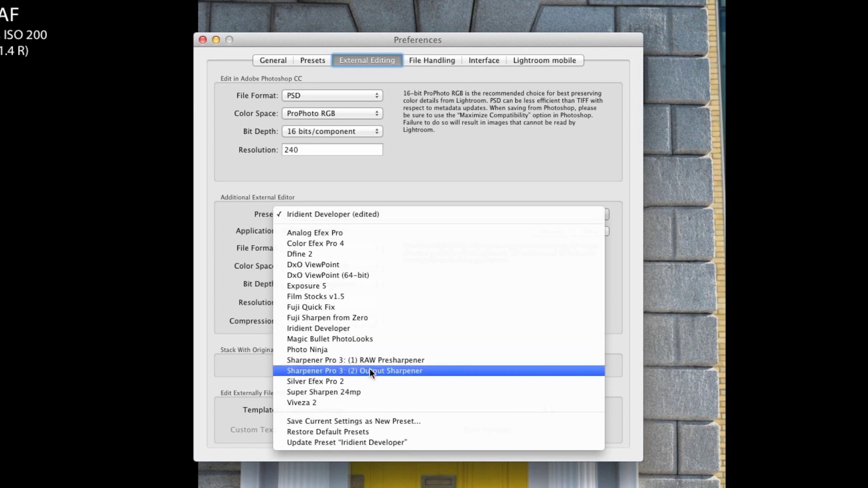
pyautogui.click(363, 439)
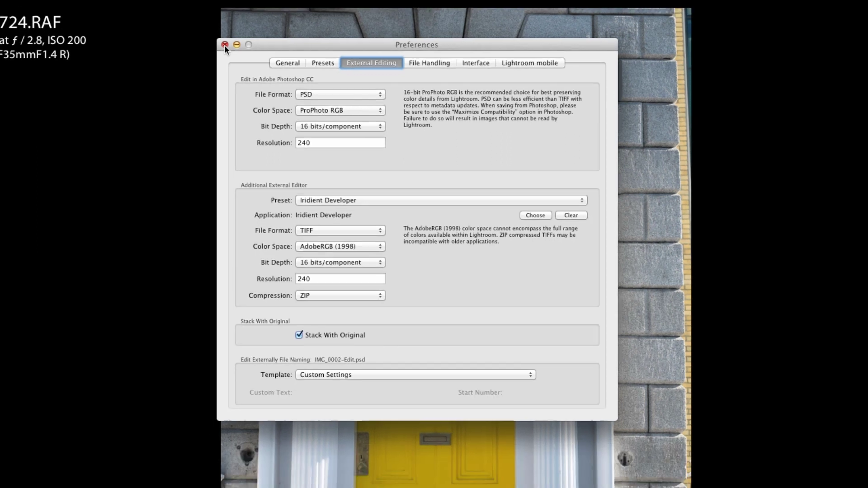
# Step: Close Lightroom Preferences and launch Iridient Developer without opening any images
pyautogui.click(202, 40)
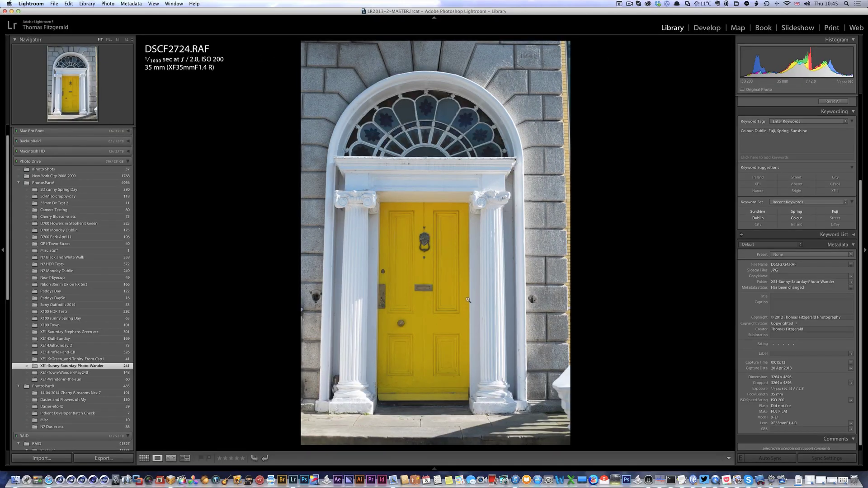
pyautogui.click(160, 480)
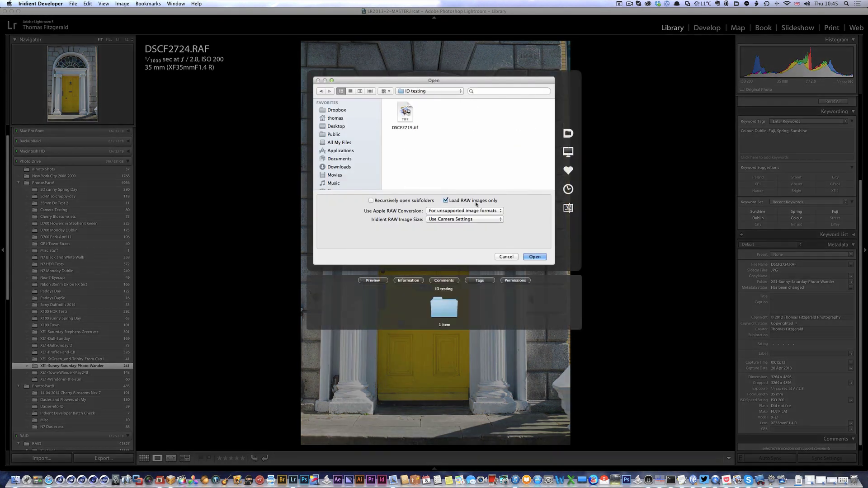
pyautogui.click(506, 256)
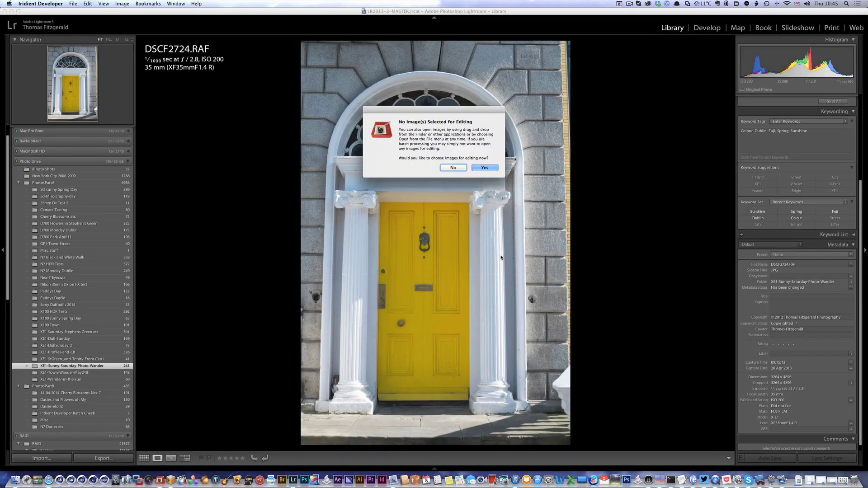
pyautogui.click(451, 171)
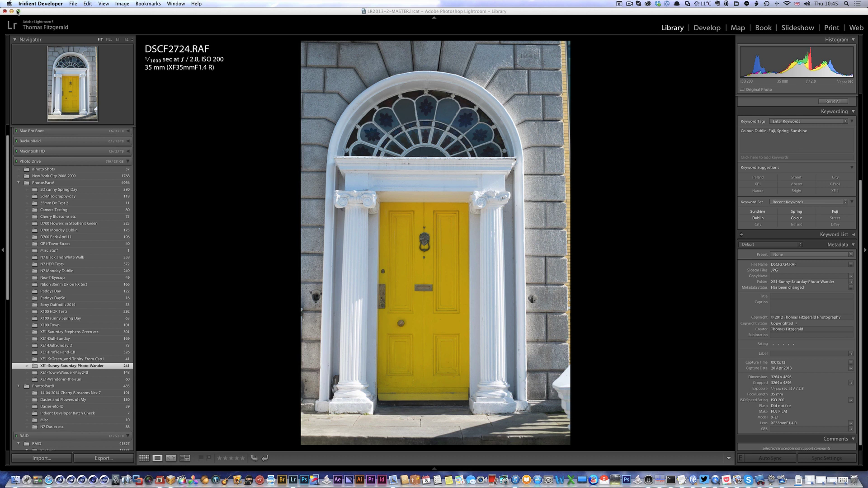
# Step: Review Iridient Developer's preferences with ECI-RGB.icc as output profile and confirm with OK
pyautogui.click(41, 4)
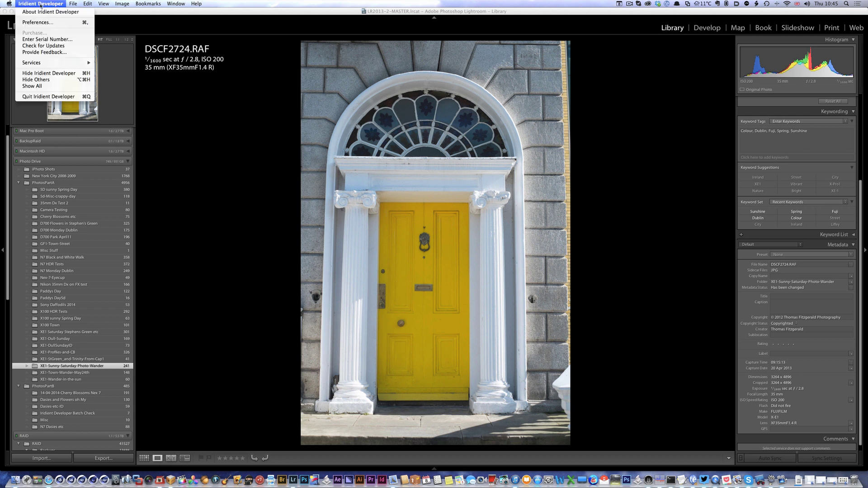
pyautogui.click(56, 23)
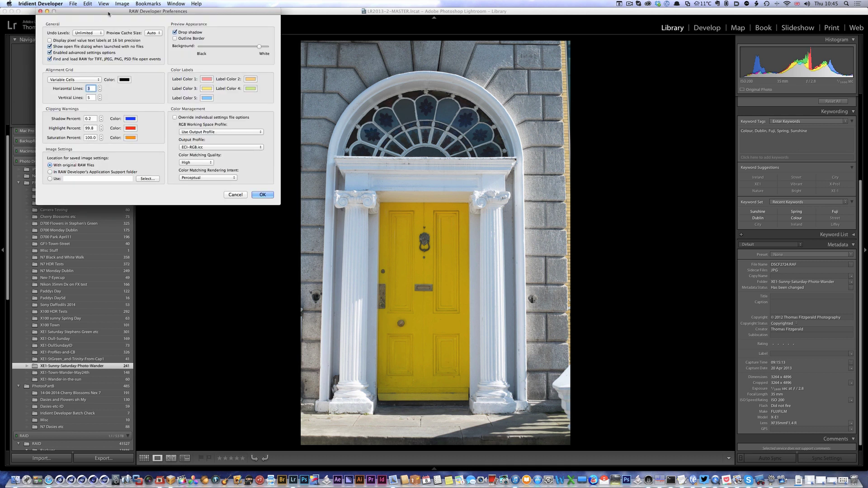
pyautogui.moveTo(108, 12); pyautogui.dragTo(403, 93)
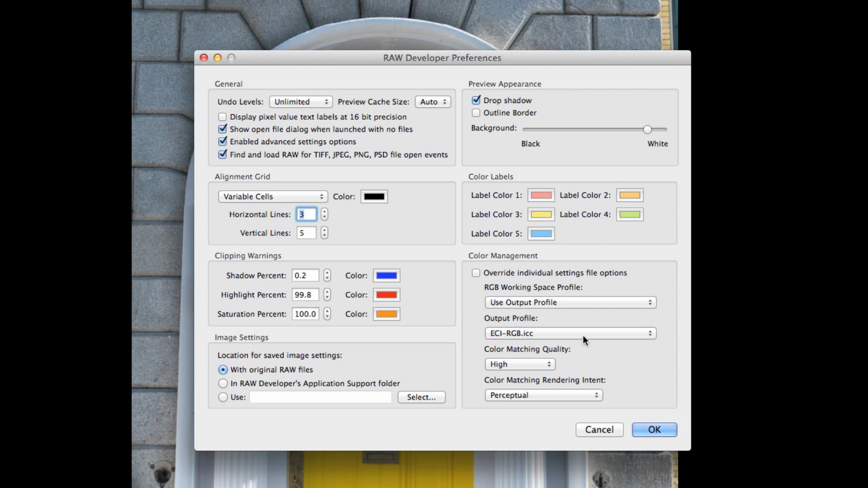
pyautogui.click(639, 426)
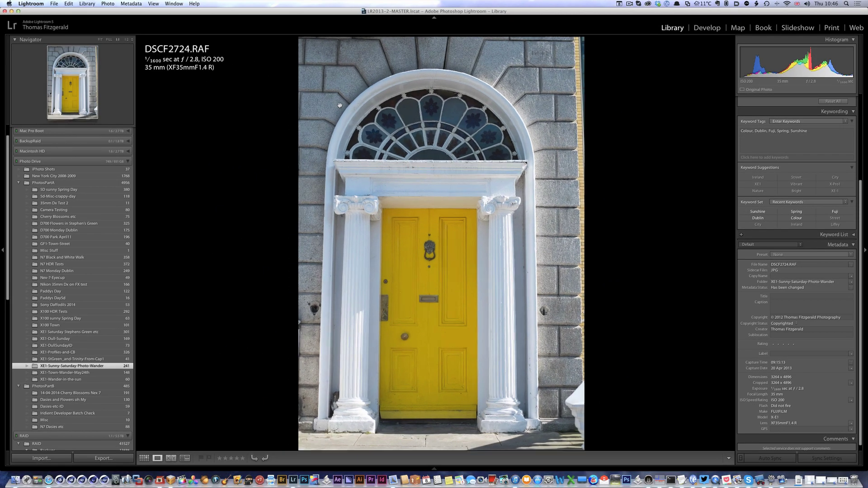
# Step: Zoom the door photo to full size and back to fit, then move to the Lock Gate photo
pyautogui.click(277, 105)
pyautogui.click(548, 205)
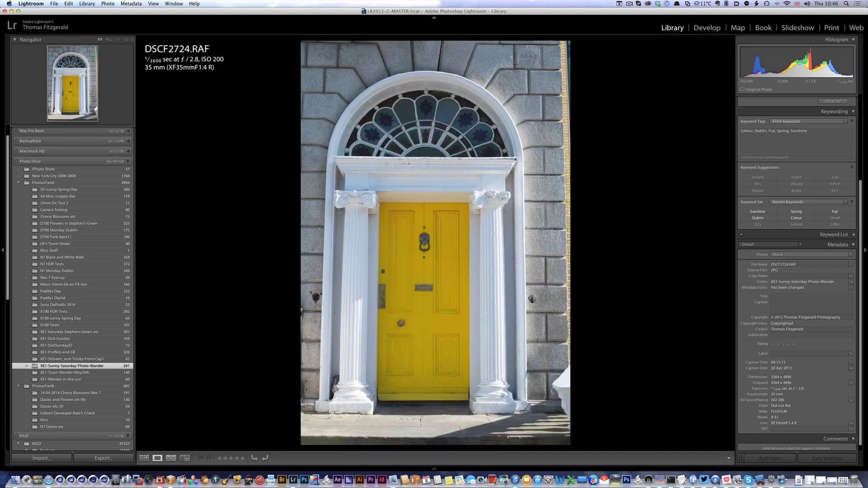
pyautogui.press('Right')
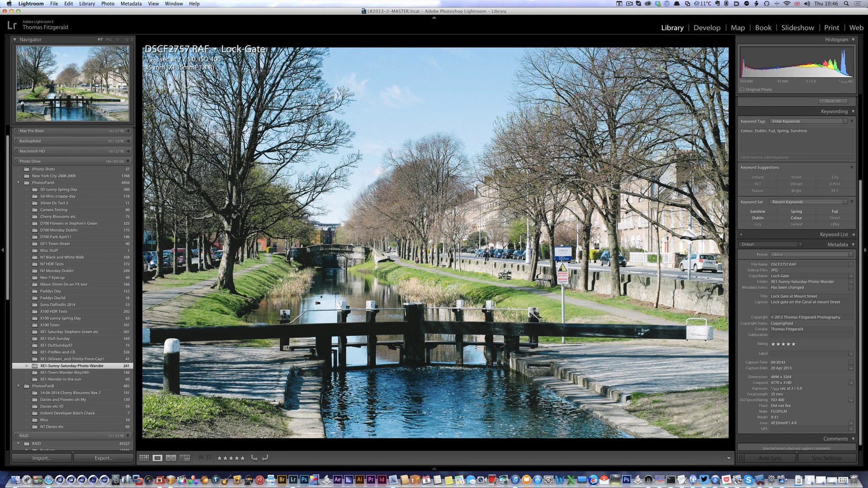
# Step: Edit the Lock Gate photo in Iridient Developer as a 16-bit TIFF copy with Lightroom adjustments
pyautogui.rightClick(406, 216)
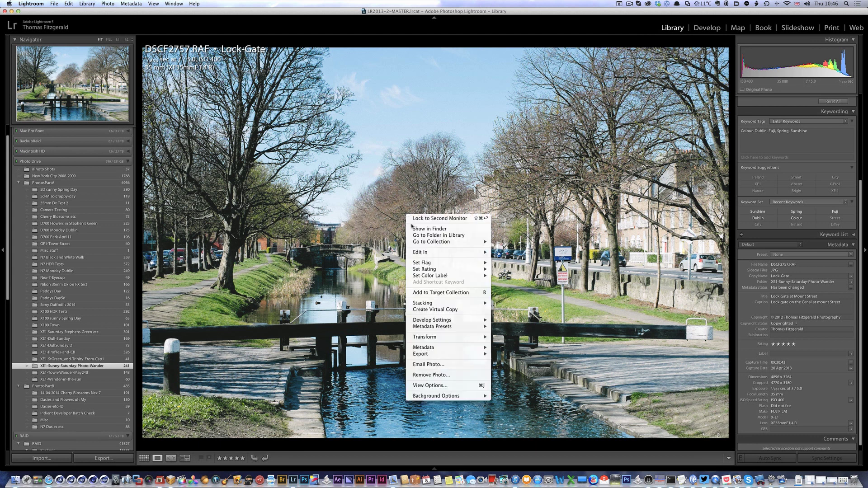
pyautogui.moveTo(419, 254)
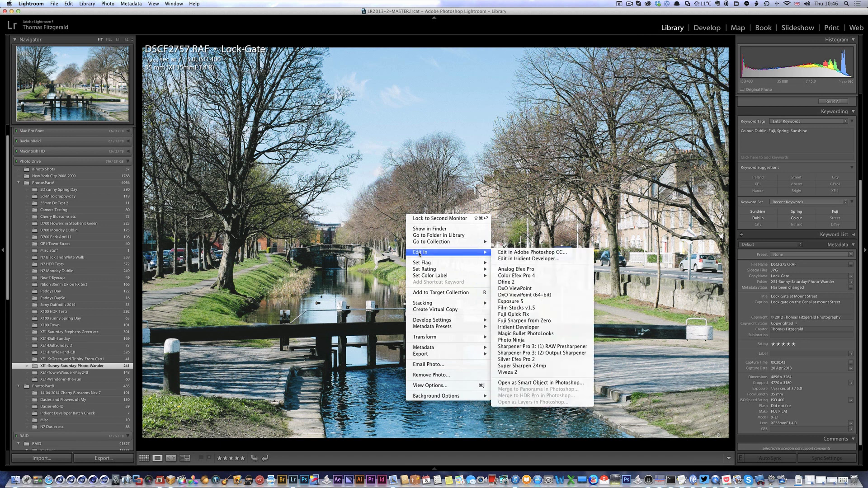
pyautogui.click(525, 259)
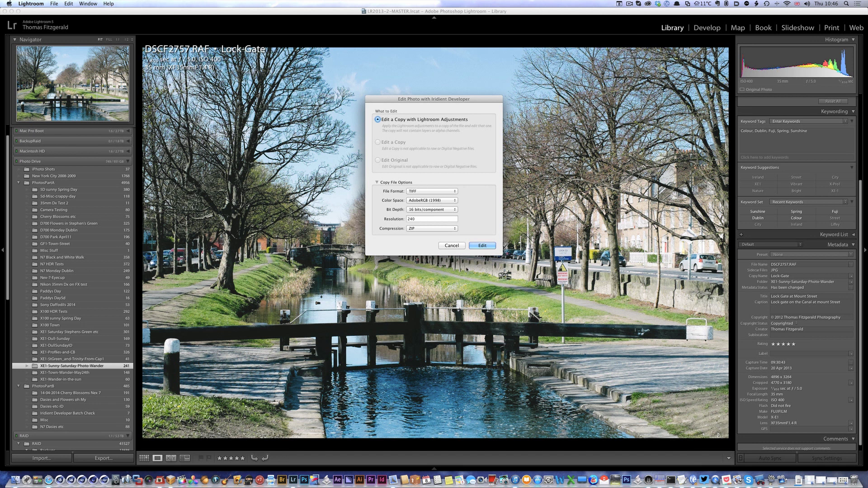
pyautogui.click(478, 245)
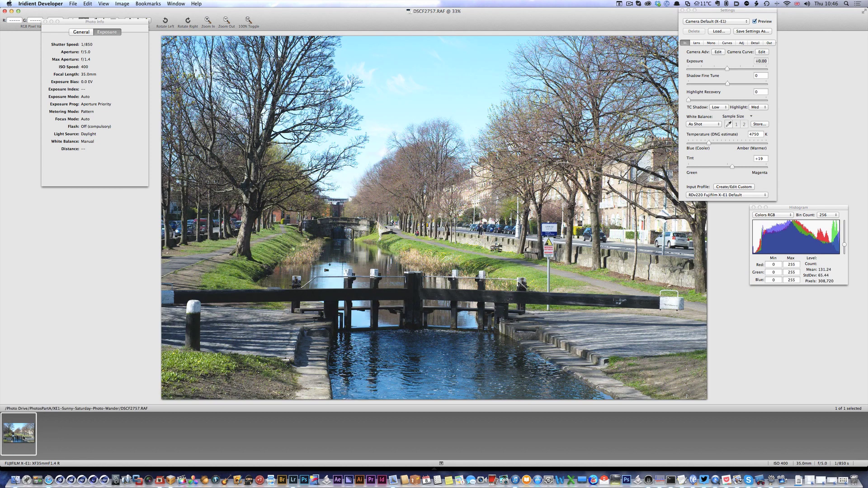
# Step: Move the Settings window clear of the photo and set Exposure to -0.09
pyautogui.click(756, 139)
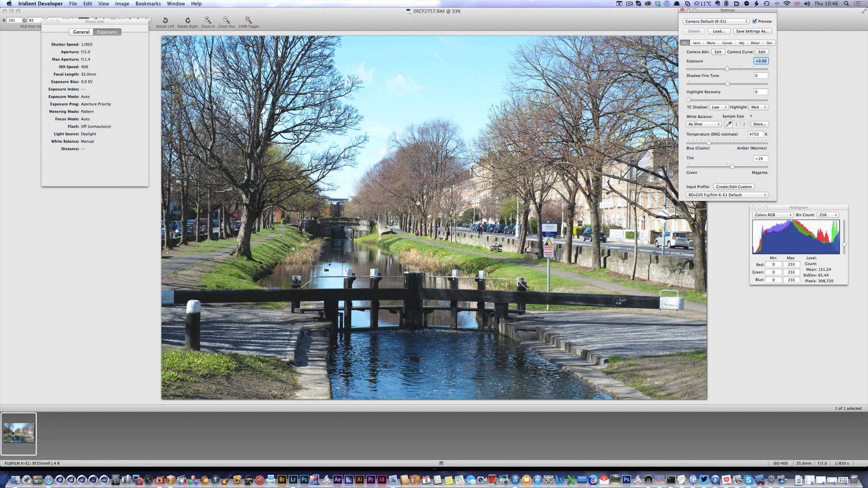
pyautogui.moveTo(707, 11); pyautogui.dragTo(785, 12)
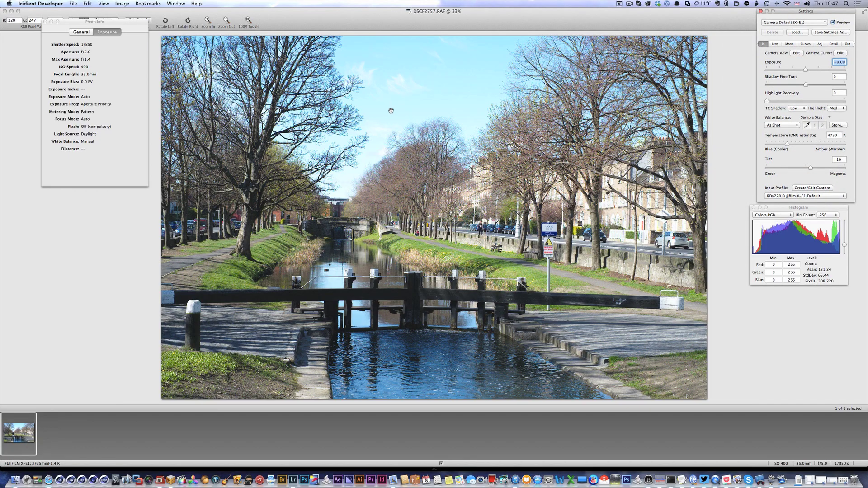
pyautogui.click(248, 21)
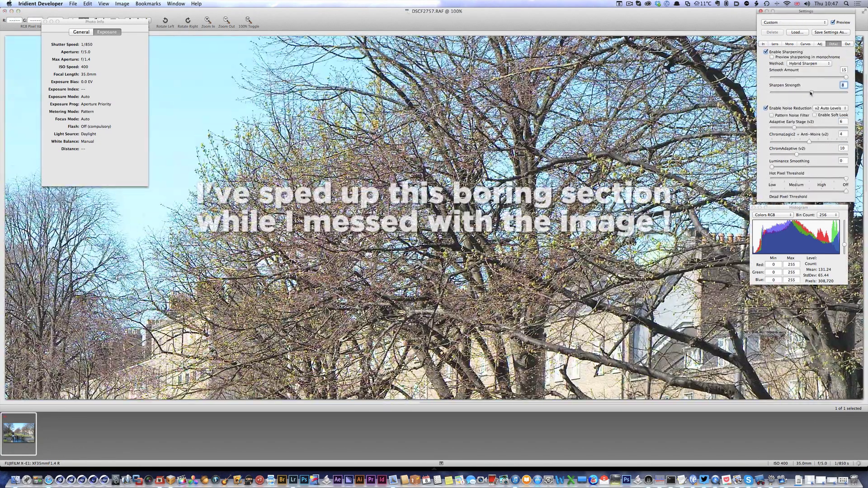
pyautogui.click(248, 21)
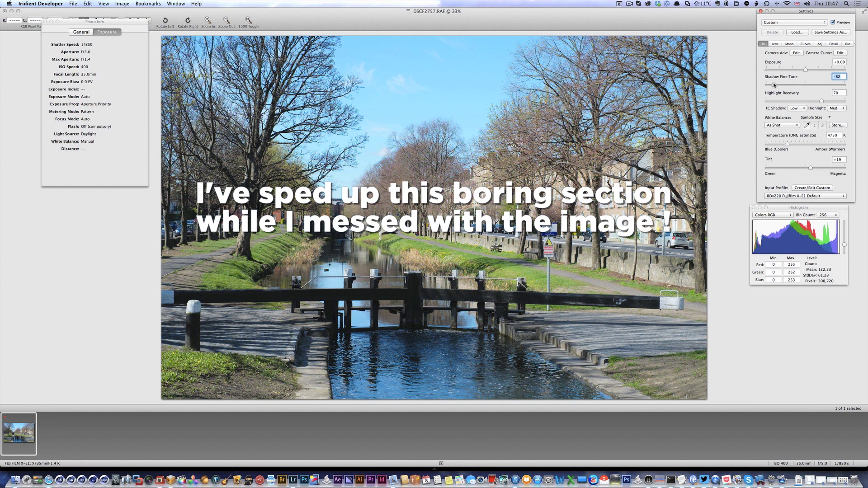
pyautogui.click(805, 44)
pyautogui.click(763, 44)
pyautogui.hotkey('shift', 'Tab')
pyautogui.write('-0.09')
pyautogui.press('Return')
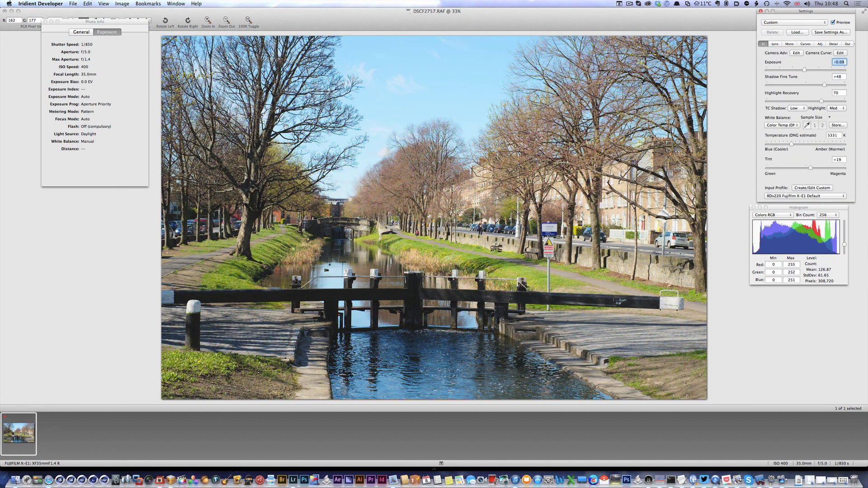
# Step: Check the bridge and canal at 100% and close the photo information panel
pyautogui.click(250, 20)
pyautogui.click(250, 21)
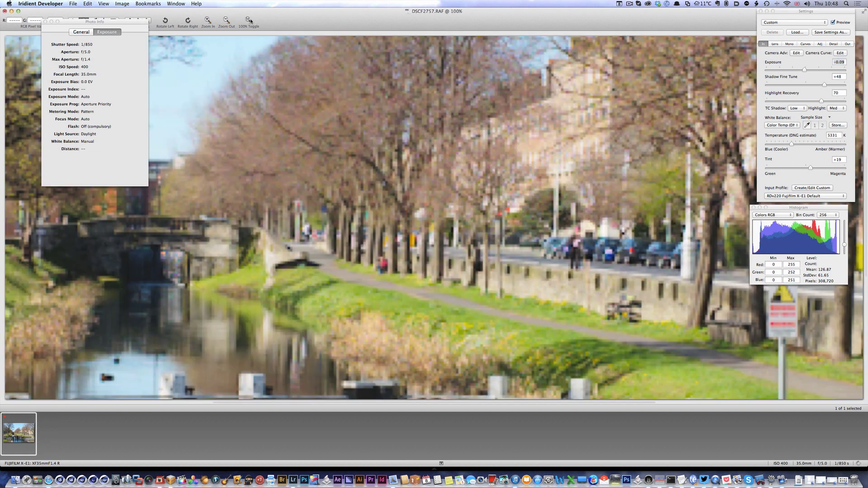
pyautogui.moveTo(518, 141); pyautogui.dragTo(609, 168)
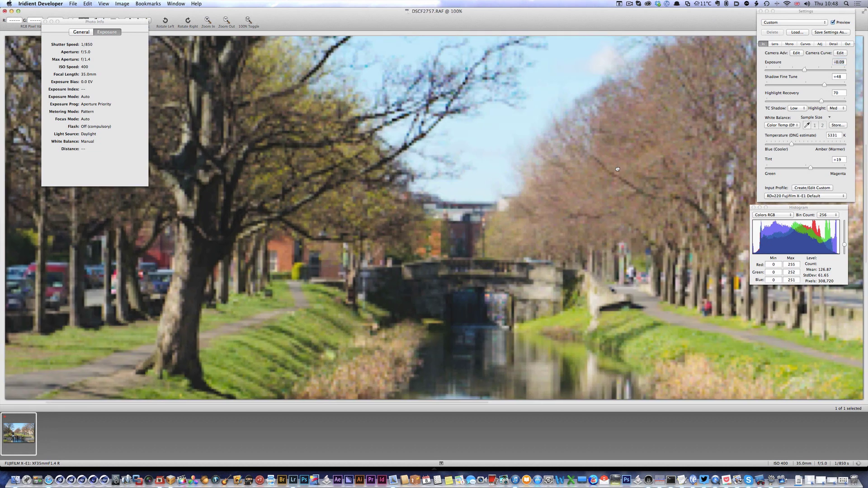
pyautogui.click(45, 21)
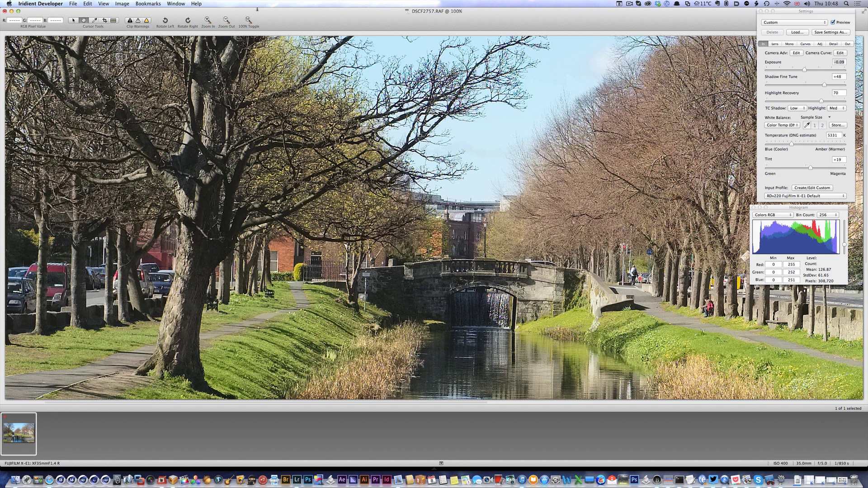
pyautogui.click(71, 4)
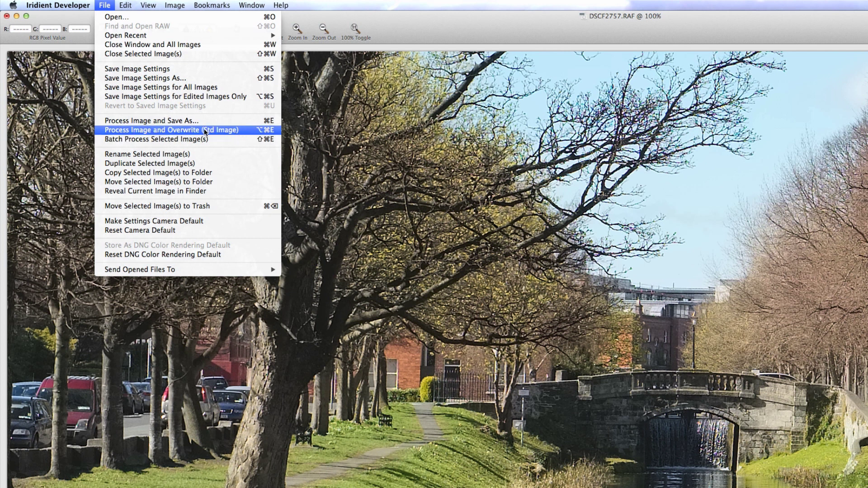
# Step: Process the image, overwriting DSCF2757-Edit.tif, then return to Lightroom
pyautogui.click(177, 131)
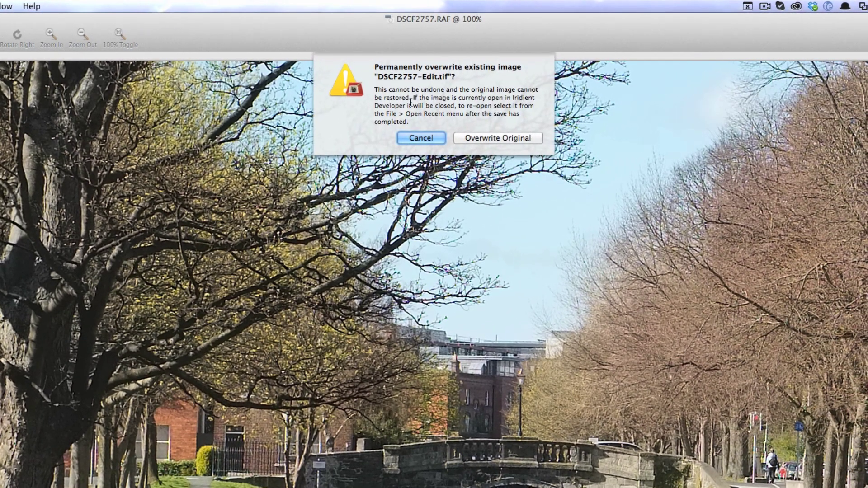
pyautogui.click(507, 138)
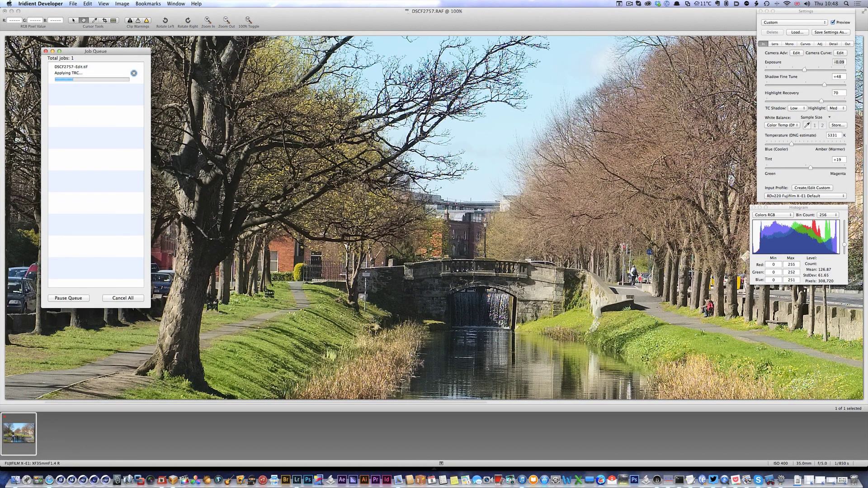
pyautogui.press('super+Tab')
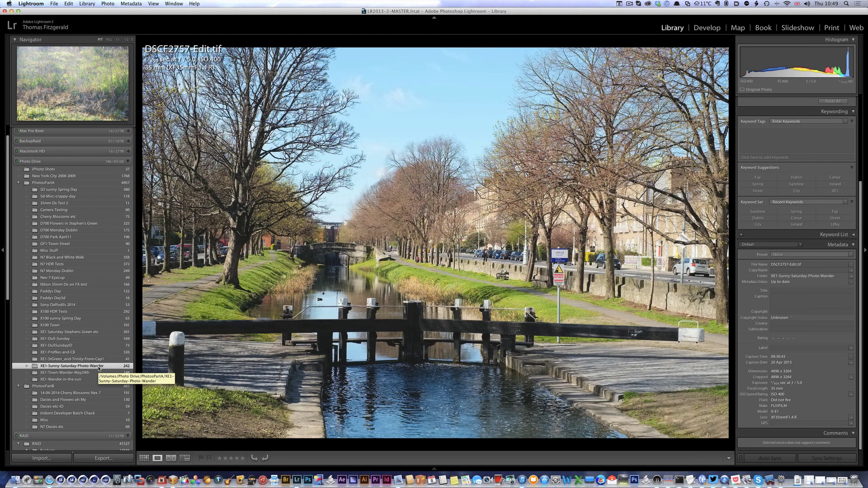
# Step: Inspect DSCF2757-Edit.tif at 1:1 by panning across it, then return to Fit view
pyautogui.click(278, 187)
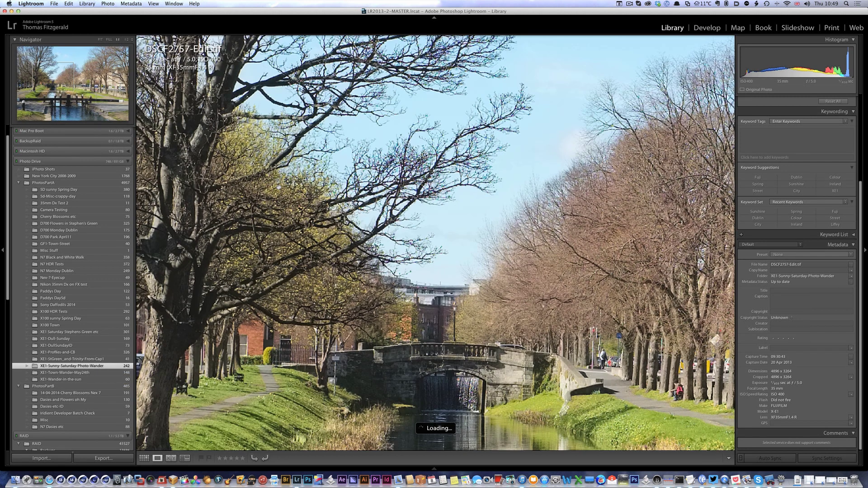
pyautogui.moveTo(284, 193); pyautogui.dragTo(326, 213)
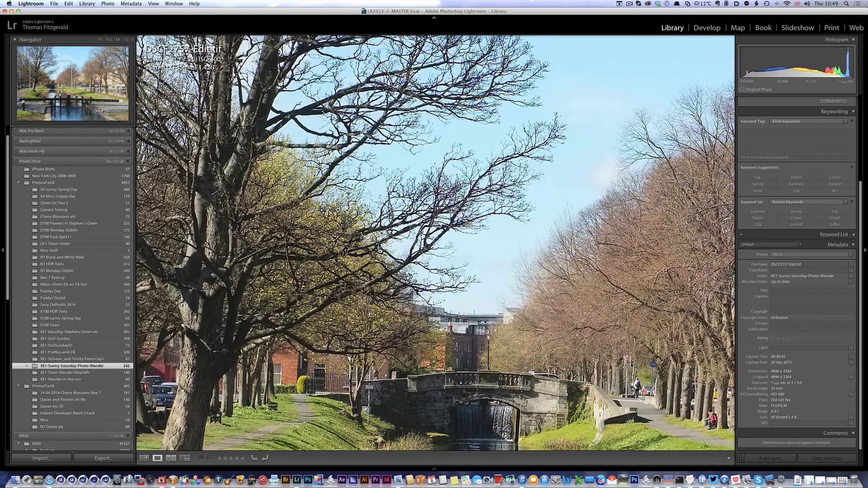
pyautogui.click(581, 38)
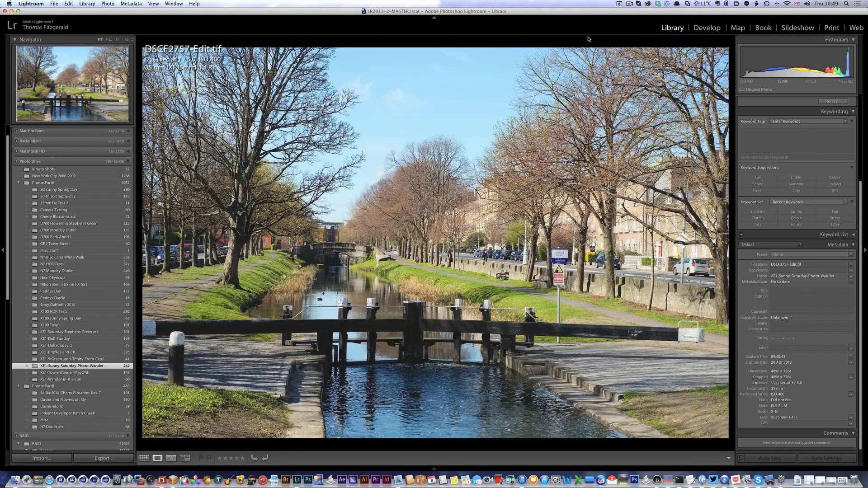